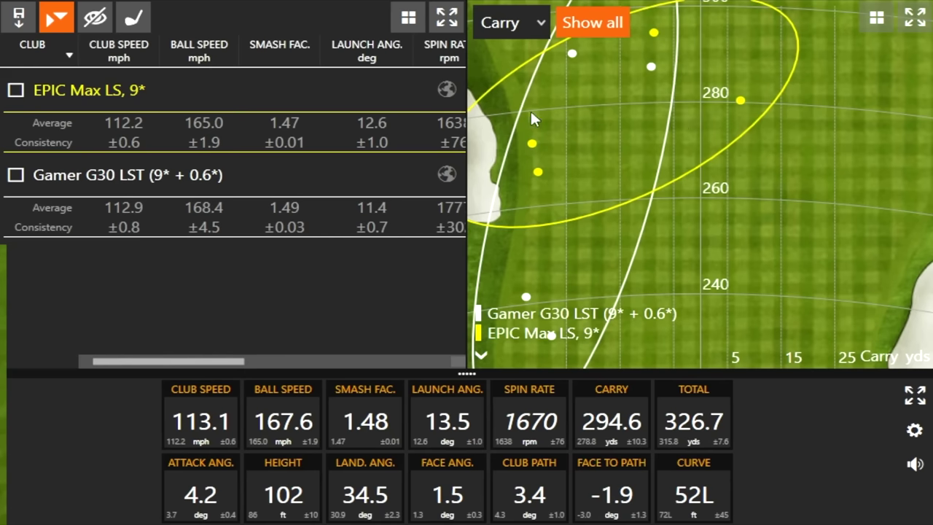
Step: Compare the EPIC Max LS and Gamer G30 LST averages across the table, from club speed through landing angle
{"action": "left_click_drag", "start_coordinate": [228, 364], "coordinate": [355, 362]}
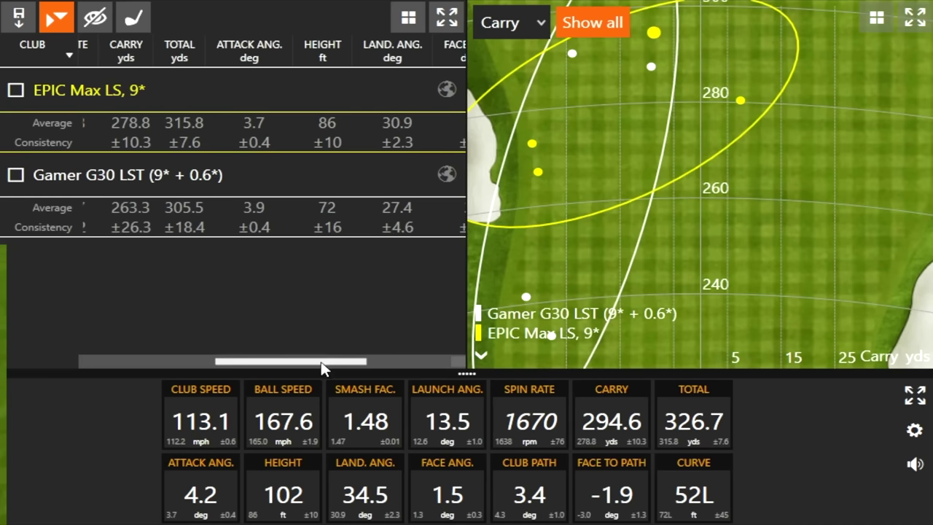
{"action": "left_click_drag", "start_coordinate": [321, 367], "coordinate": [205, 367]}
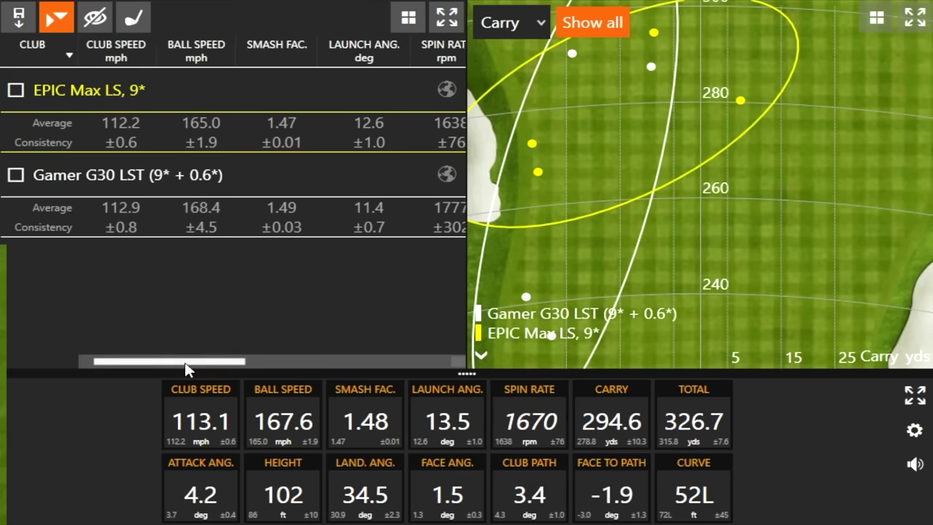
{"action": "left_click_drag", "start_coordinate": [187, 365], "coordinate": [228, 365]}
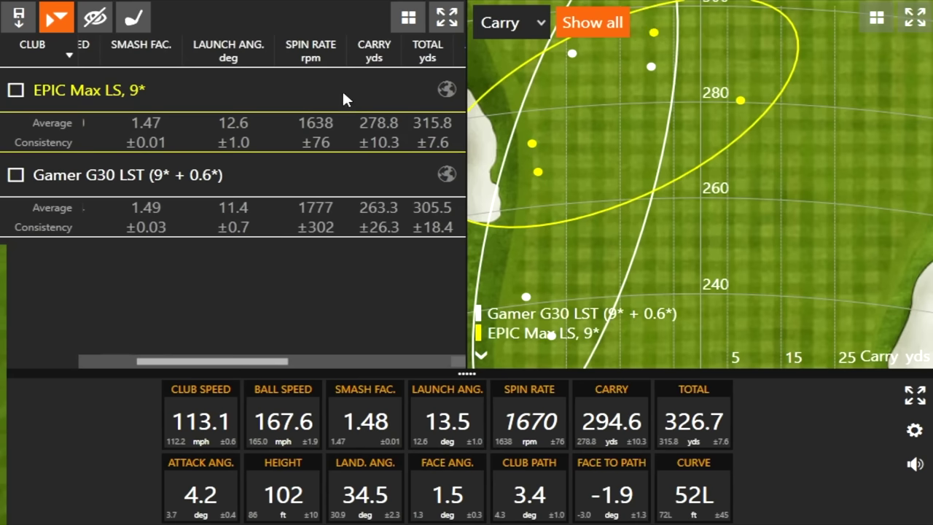
{"action": "left_click_drag", "start_coordinate": [228, 365], "coordinate": [233, 362]}
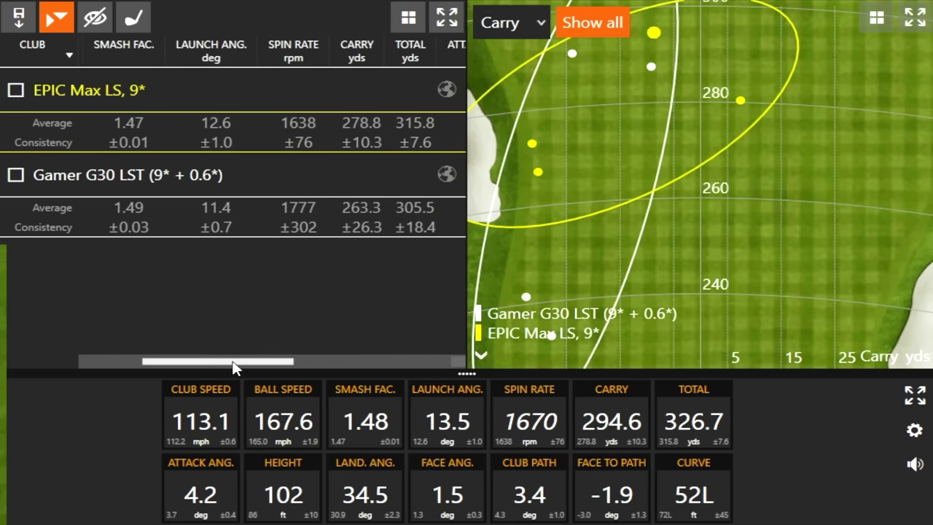
{"action": "left_click_drag", "start_coordinate": [234, 362], "coordinate": [246, 362]}
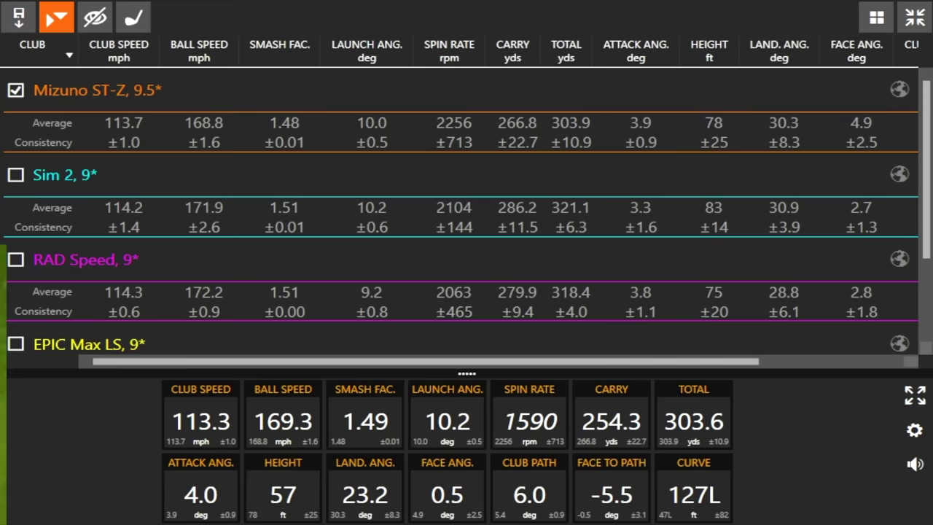
Step: Switch the full-size table pane to the driving-range view, and collapse the shot table to averages per club
{"action": "left_click", "coordinate": [877, 17]}
{"action": "left_click", "coordinate": [105, 79]}
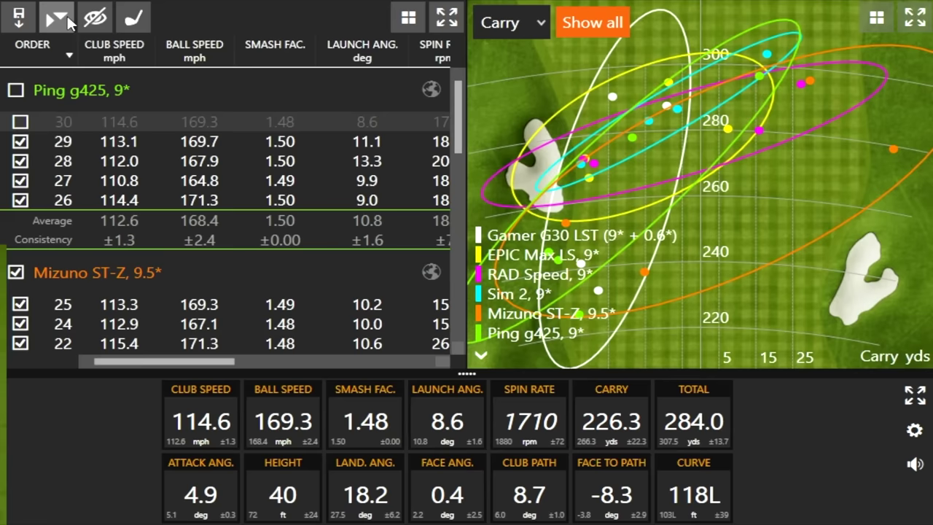
{"action": "left_click", "coordinate": [68, 20]}
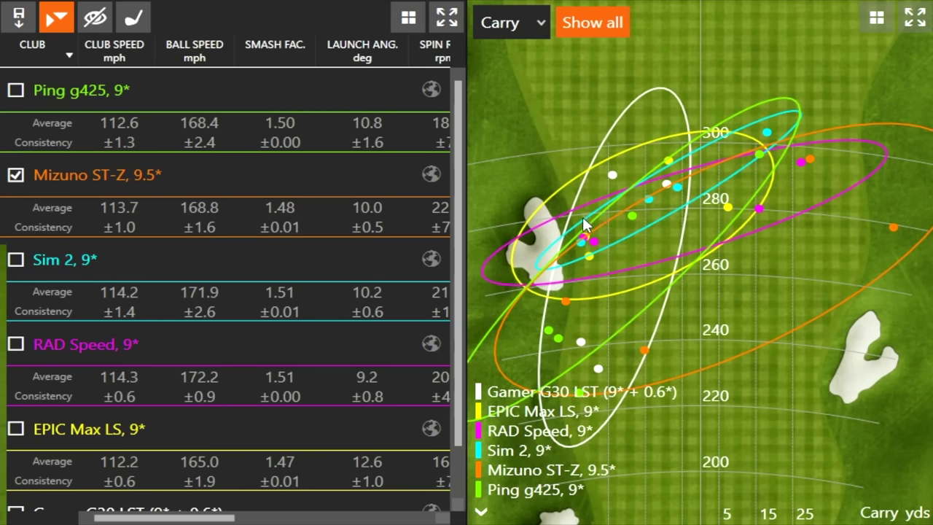
Step: Sort the club averages by club speed in ascending order and review the whole list
{"action": "left_click_drag", "start_coordinate": [460, 211], "coordinate": [460, 185]}
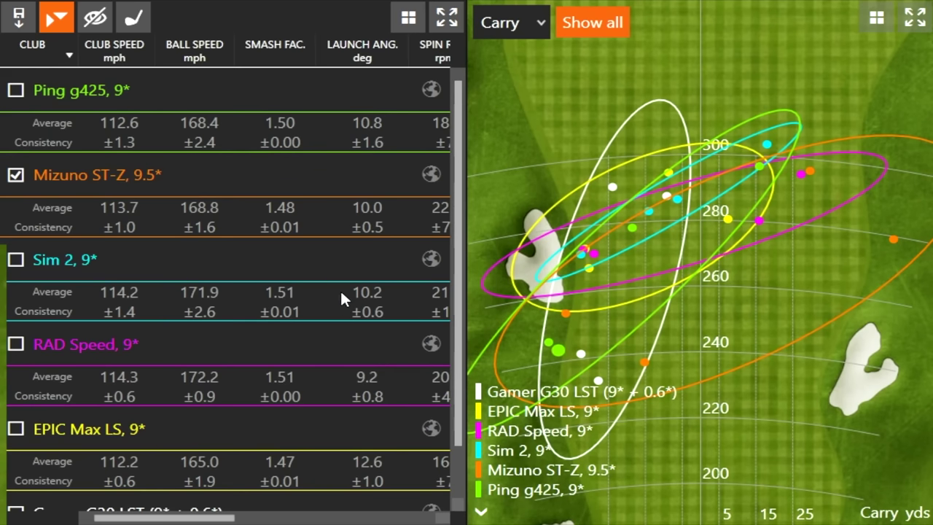
{"action": "scroll", "coordinate": [460, 353], "scroll_direction": "down", "scroll_amount": 1}
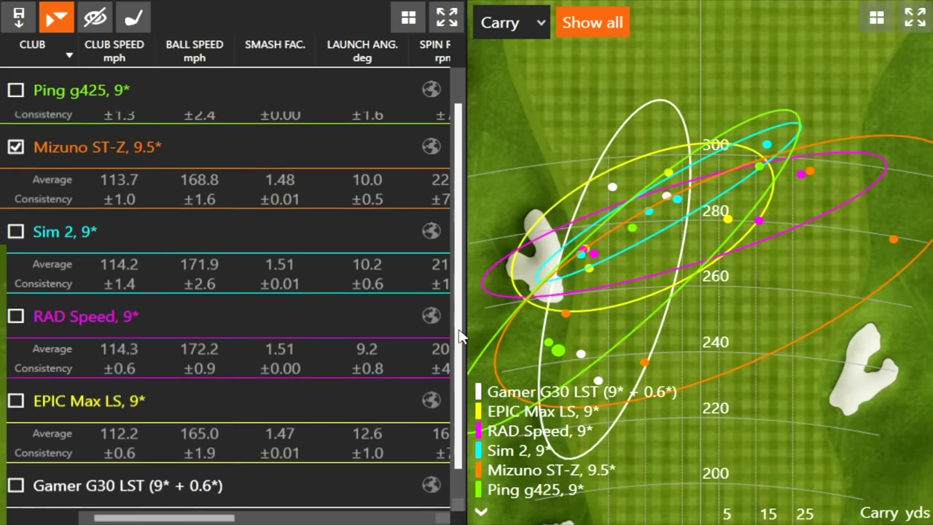
{"action": "scroll", "coordinate": [458, 347], "scroll_direction": "down", "scroll_amount": 1}
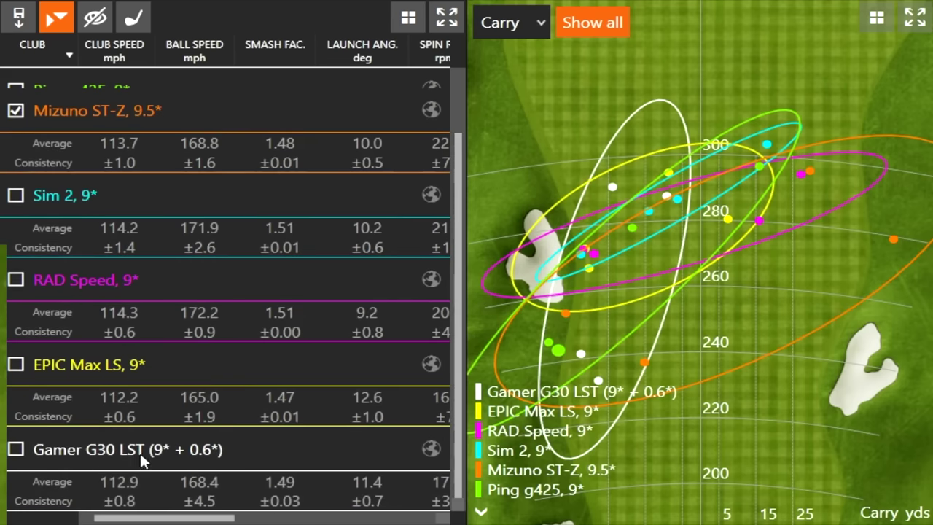
{"action": "left_click", "coordinate": [102, 48]}
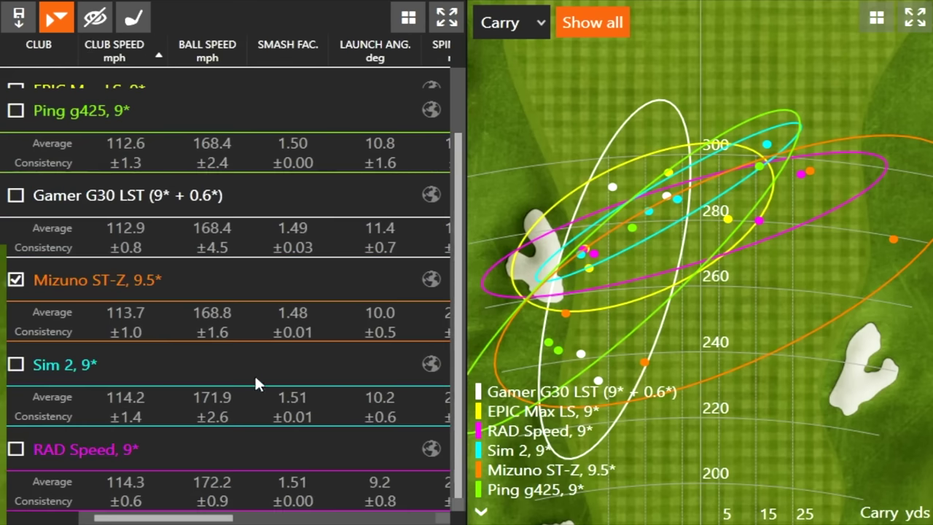
{"action": "left_click_drag", "start_coordinate": [461, 209], "coordinate": [495, 264]}
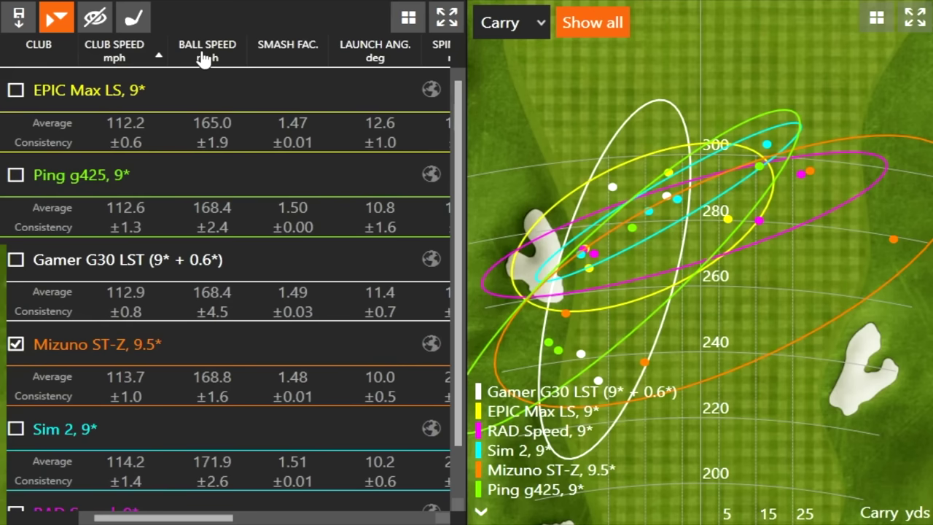
Step: Sort the club averages by ball speed in descending order and review the ranking
{"action": "left_click", "coordinate": [205, 60]}
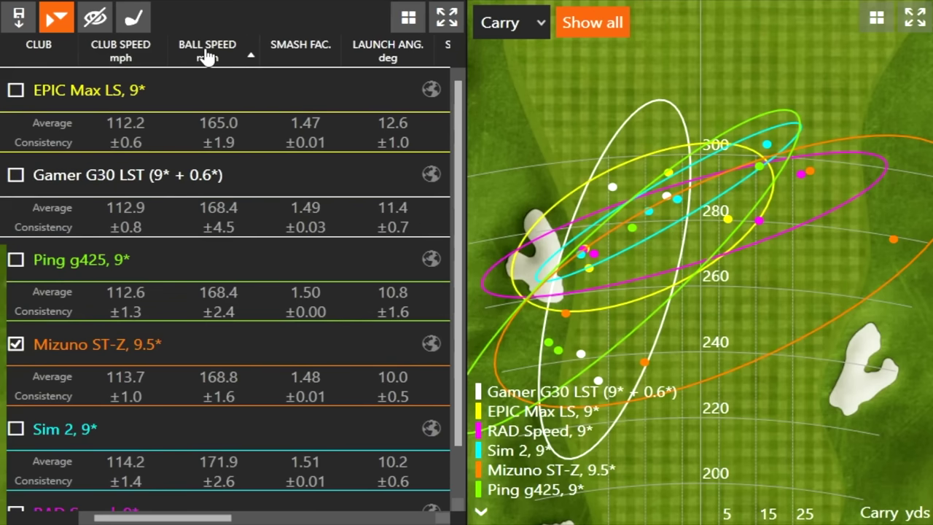
{"action": "left_click", "coordinate": [207, 57]}
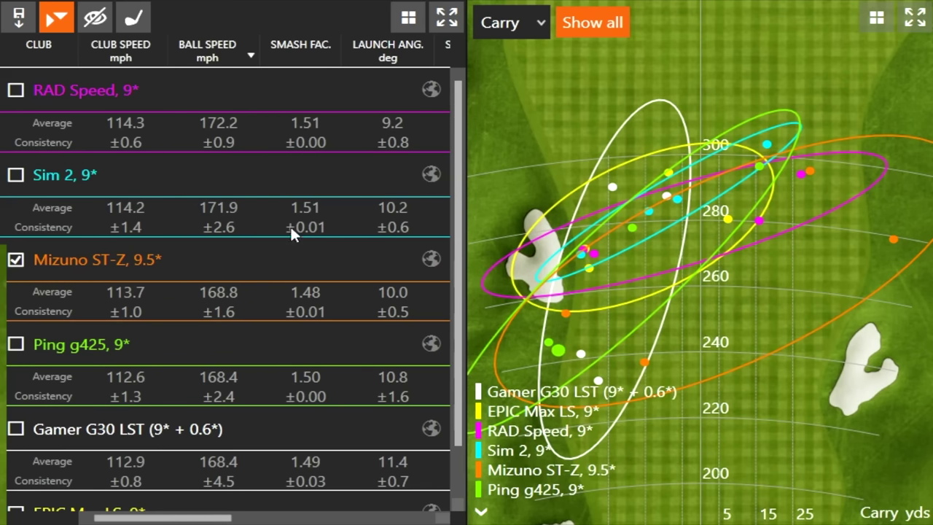
{"action": "scroll", "coordinate": [460, 153], "scroll_direction": "down", "scroll_amount": 1}
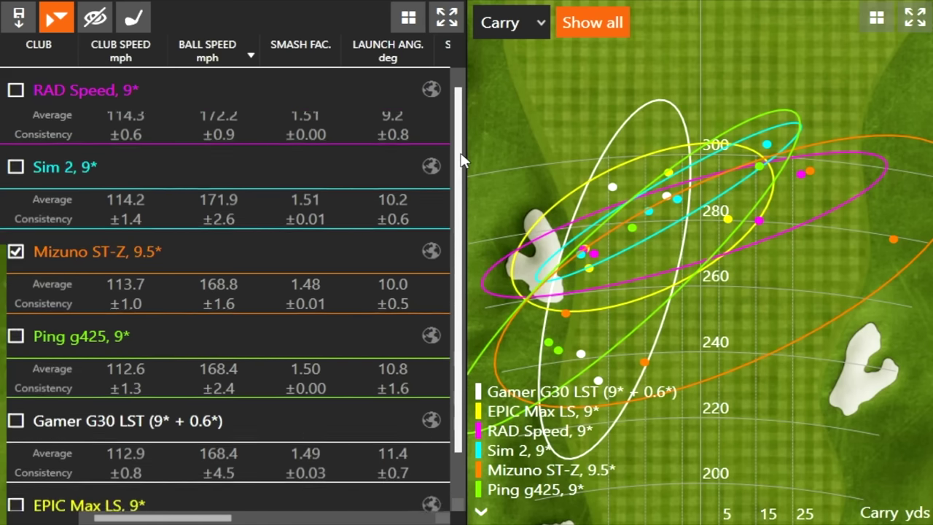
{"action": "scroll", "coordinate": [461, 154], "scroll_direction": "up", "scroll_amount": 1}
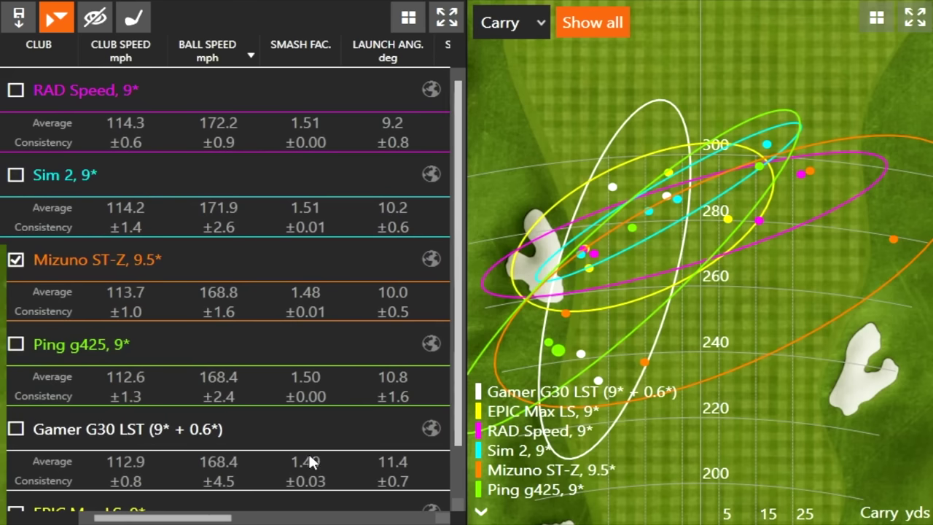
Step: Sort the club averages by total distance in descending order, and compare the clubs' attack angle, height and landing angle
{"action": "left_click_drag", "start_coordinate": [209, 517], "coordinate": [246, 517]}
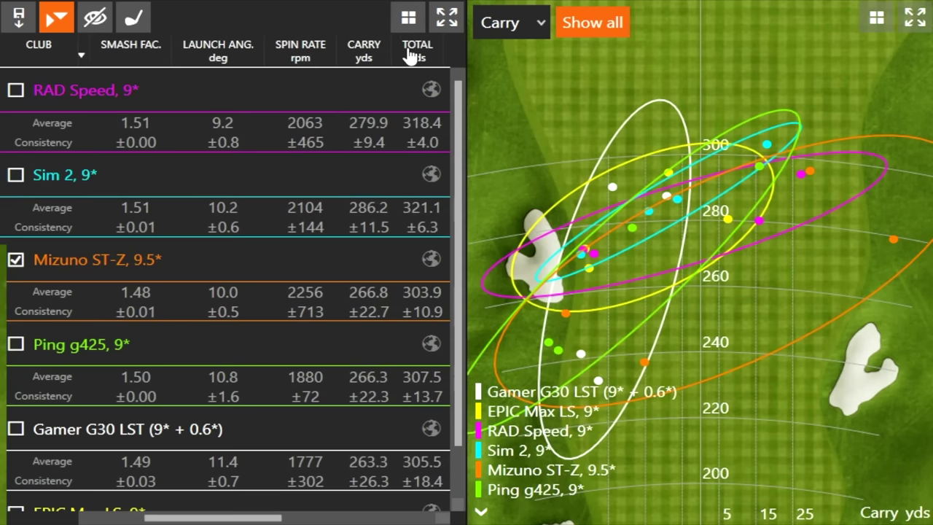
{"action": "left_click", "coordinate": [412, 53]}
{"action": "left_click", "coordinate": [411, 52]}
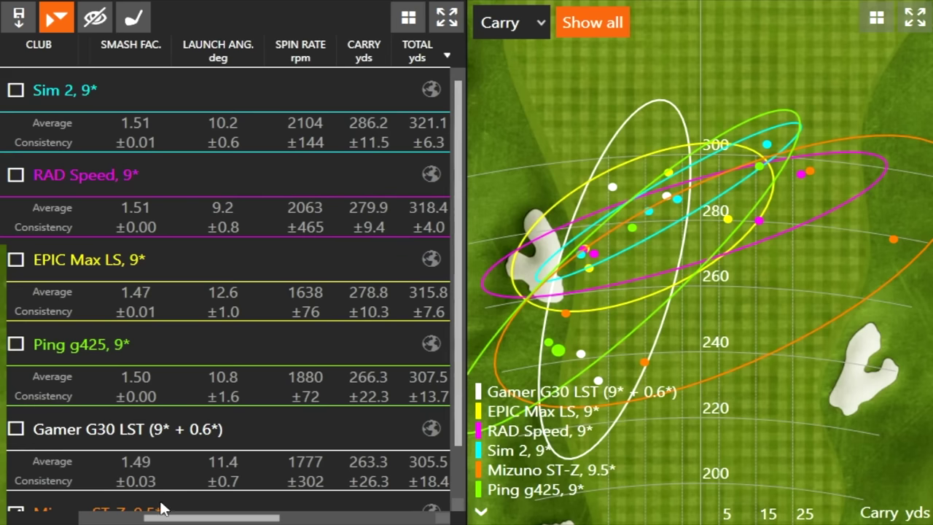
{"action": "left_click_drag", "start_coordinate": [211, 518], "coordinate": [299, 518]}
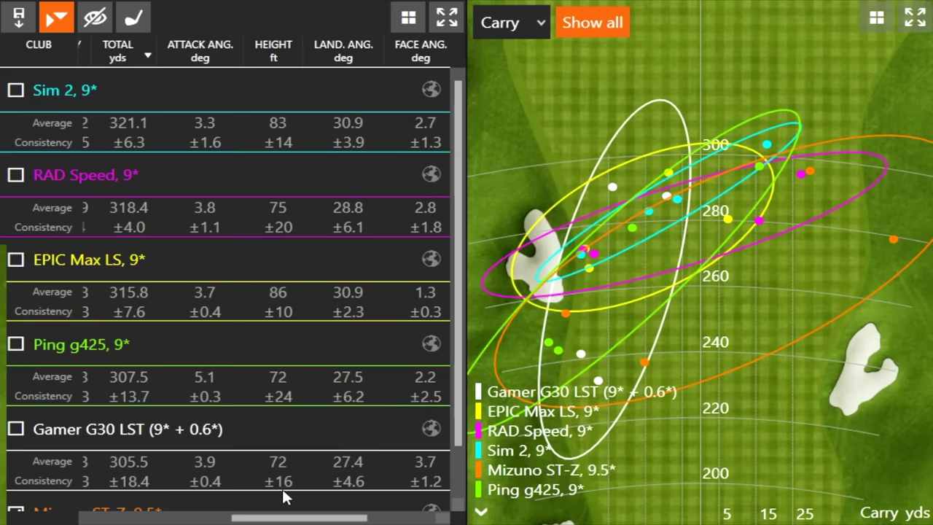
{"action": "left_click_drag", "start_coordinate": [284, 519], "coordinate": [269, 520]}
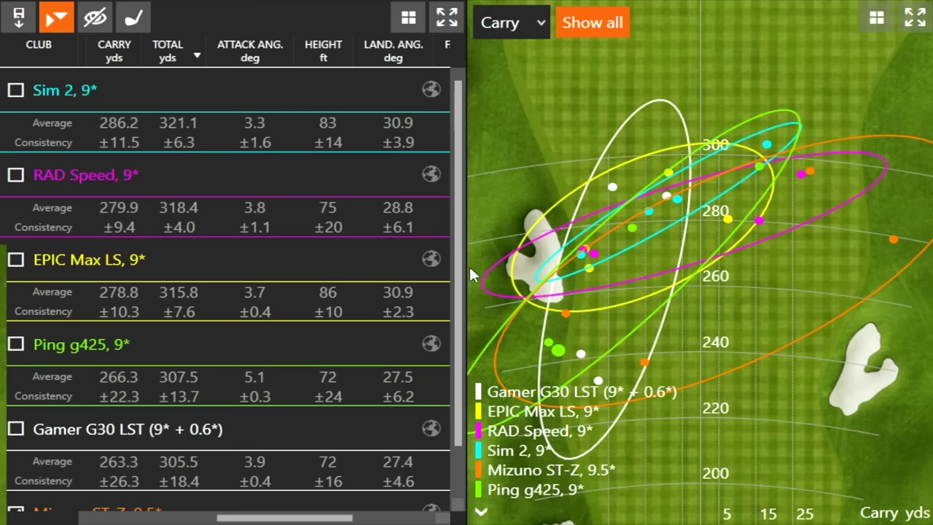
{"action": "scroll", "coordinate": [461, 281], "scroll_direction": "down", "scroll_amount": 1}
{"action": "scroll", "coordinate": [462, 281], "scroll_direction": "up", "scroll_amount": 1}
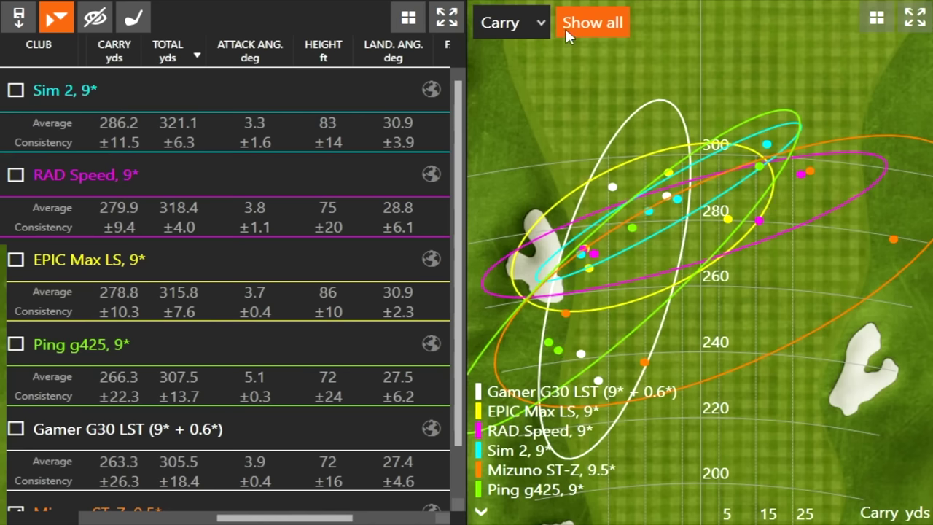
Step: Set the dispersion map to plot total distance and check it against the club averages
{"action": "left_click", "coordinate": [514, 28]}
{"action": "left_click", "coordinate": [514, 92]}
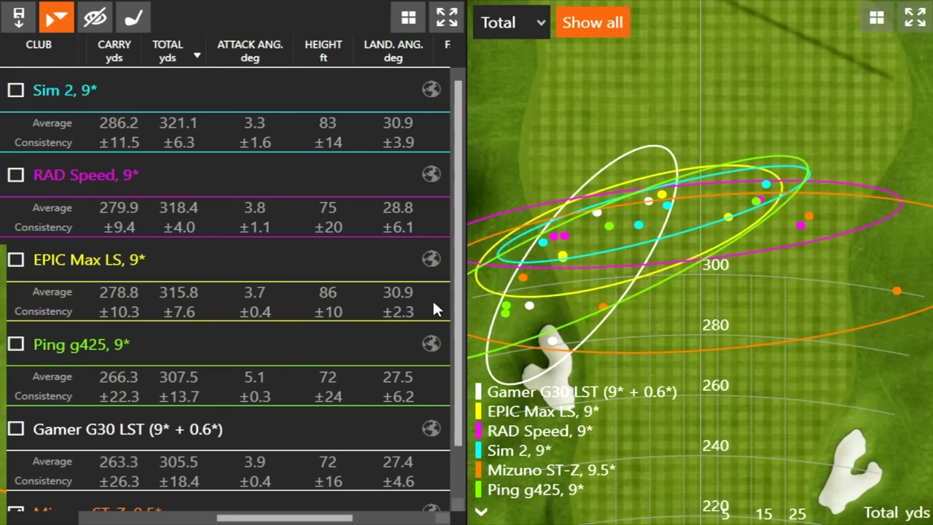
{"action": "scroll", "coordinate": [459, 309], "scroll_direction": "down", "scroll_amount": 1}
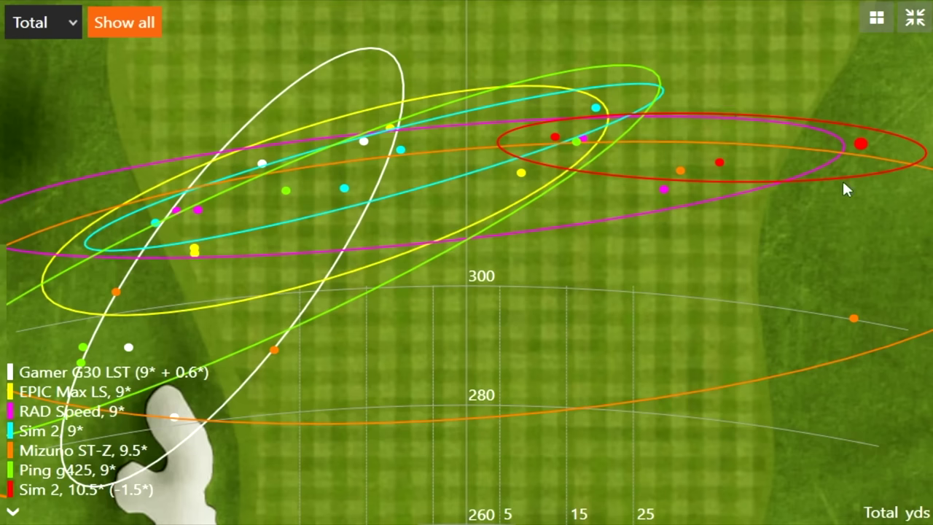
Step: Set the dispersion map to plot carry distance, and switch the pane to the driving-range view
{"action": "left_click", "coordinate": [67, 22]}
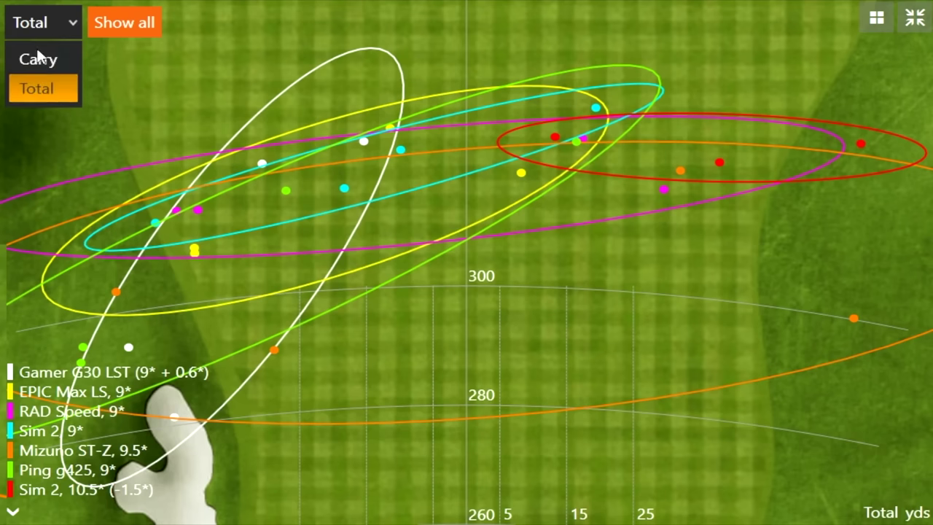
{"action": "left_click", "coordinate": [45, 60]}
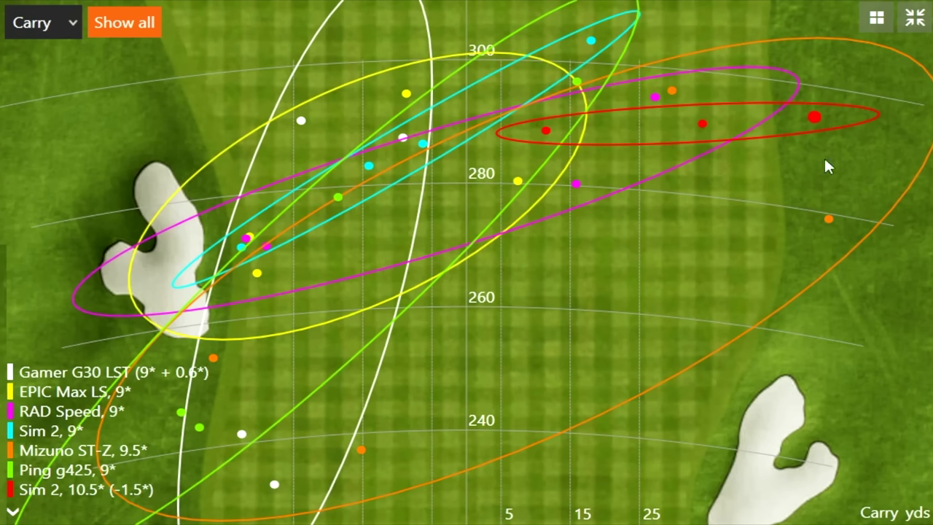
{"action": "left_click", "coordinate": [876, 18]}
{"action": "left_click", "coordinate": [247, 93]}
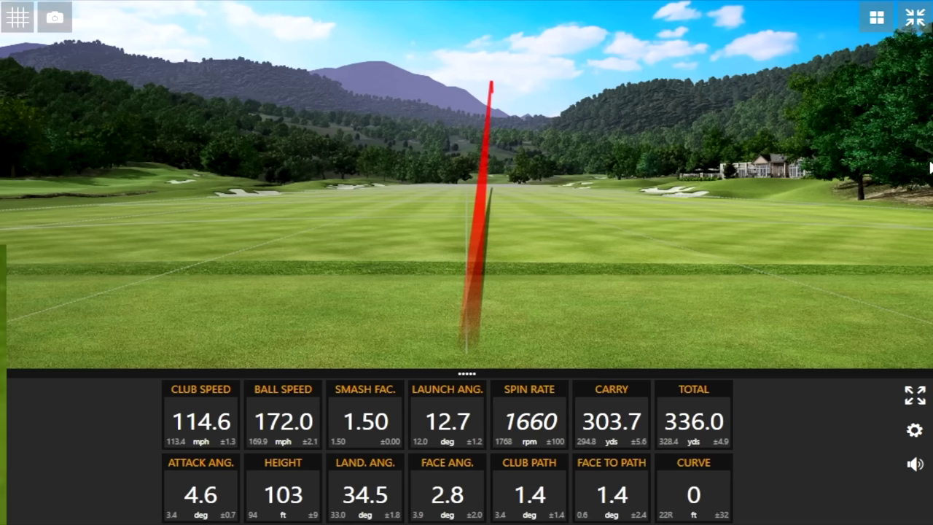
Step: Bring back the dispersion map in place of the range view, and switch the pane to the shot table
{"action": "left_click", "coordinate": [876, 18]}
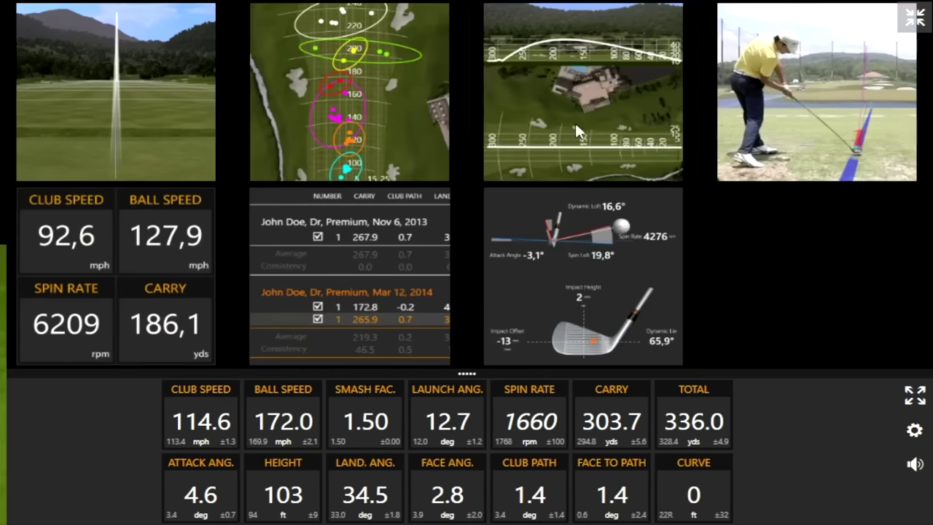
{"action": "left_click", "coordinate": [371, 117]}
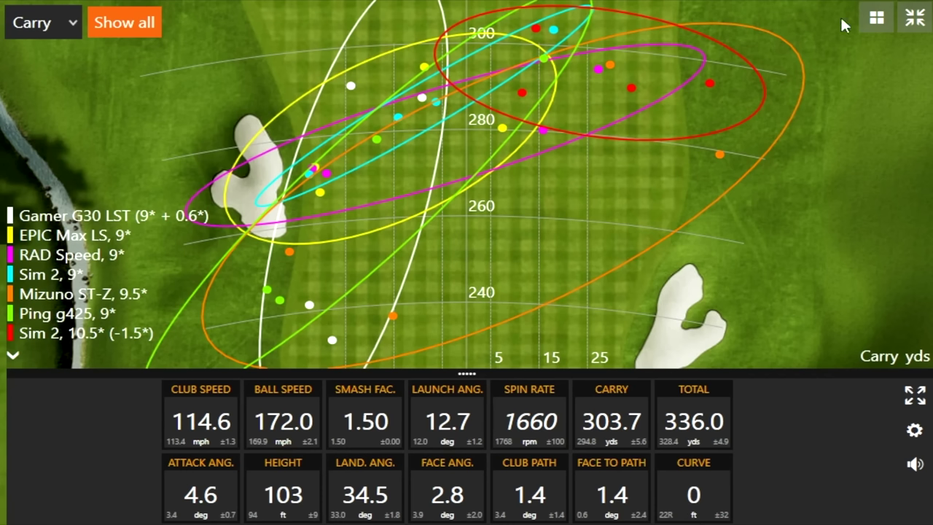
{"action": "left_click", "coordinate": [877, 22]}
{"action": "left_click", "coordinate": [369, 271]}
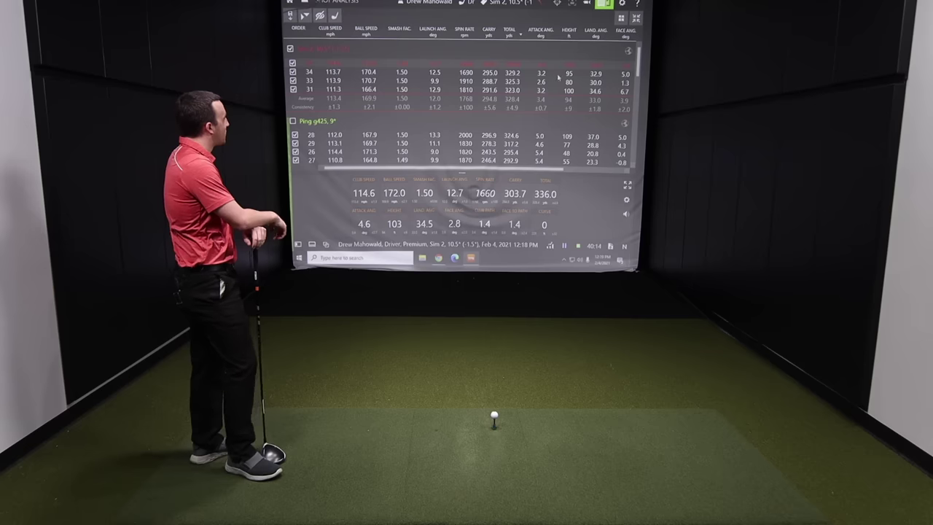
Step: Collapse the shot table to averages per club and hide the data tiles beneath it
{"action": "scroll", "coordinate": [357, 48], "scroll_direction": "right", "scroll_amount": 5}
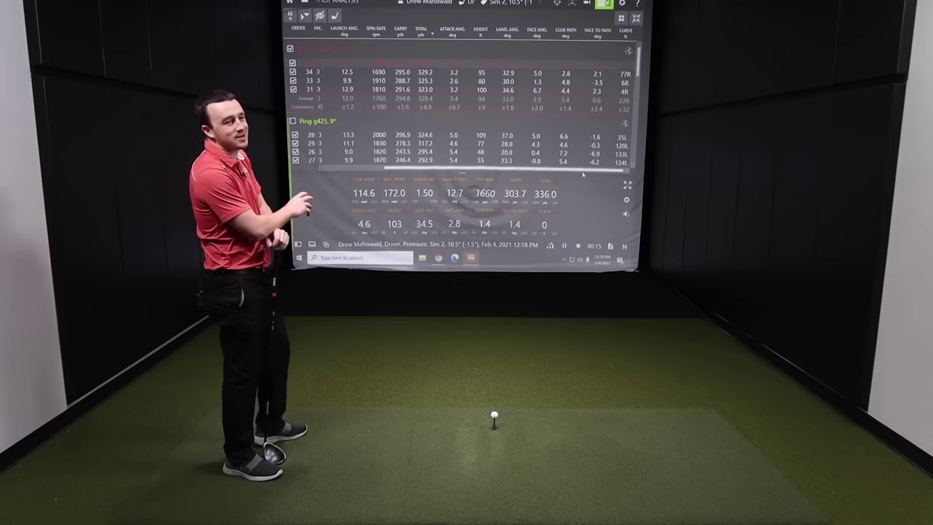
{"action": "left_click", "coordinate": [305, 15]}
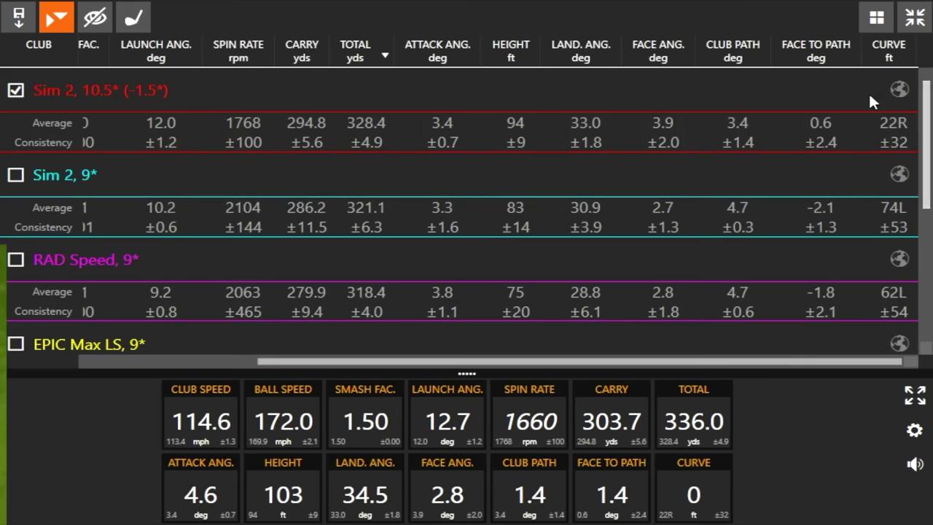
{"action": "mouse_move", "coordinate": [613, 371]}
{"action": "left_mouse_down"}
{"action": "mouse_move", "coordinate": [368, 415]}
{"action": "mouse_move", "coordinate": [100, 518]}
{"action": "mouse_move", "coordinate": [175, 506]}
{"action": "left_mouse_up"}
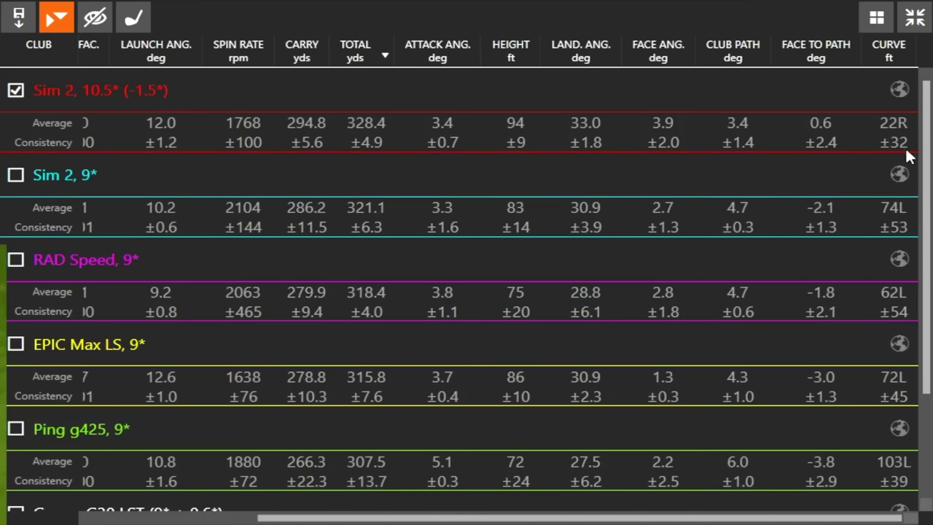
Step: Review all the club averages and sort them by height in ascending order
{"action": "scroll", "coordinate": [870, 109], "scroll_direction": "down", "scroll_amount": 3}
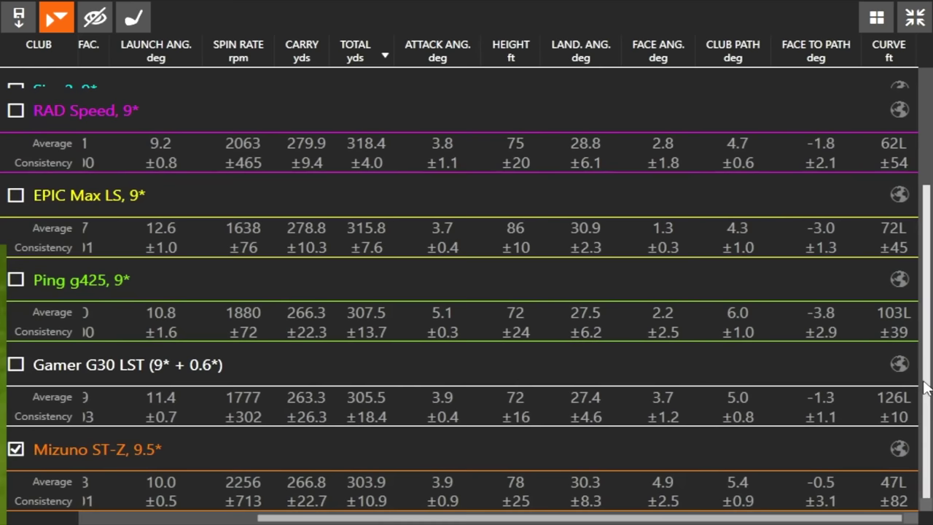
{"action": "left_click_drag", "start_coordinate": [921, 271], "coordinate": [927, 169]}
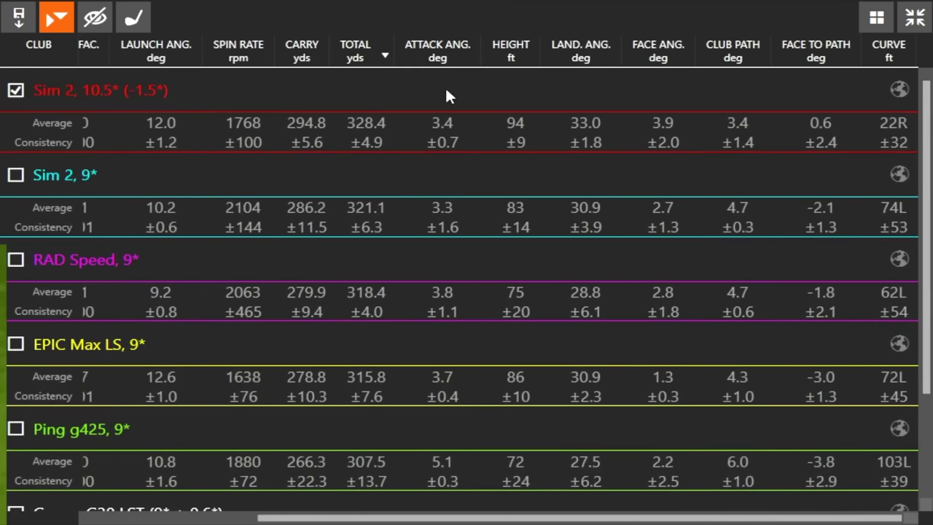
{"action": "left_click", "coordinate": [517, 60]}
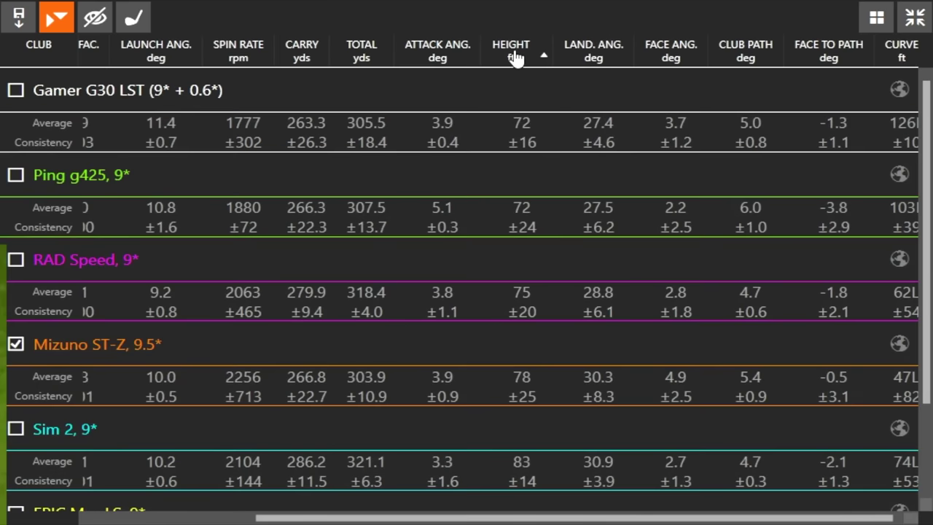
Step: Sort the club averages by height in descending order, and re-sort them by carry in descending order
{"action": "left_click", "coordinate": [516, 60]}
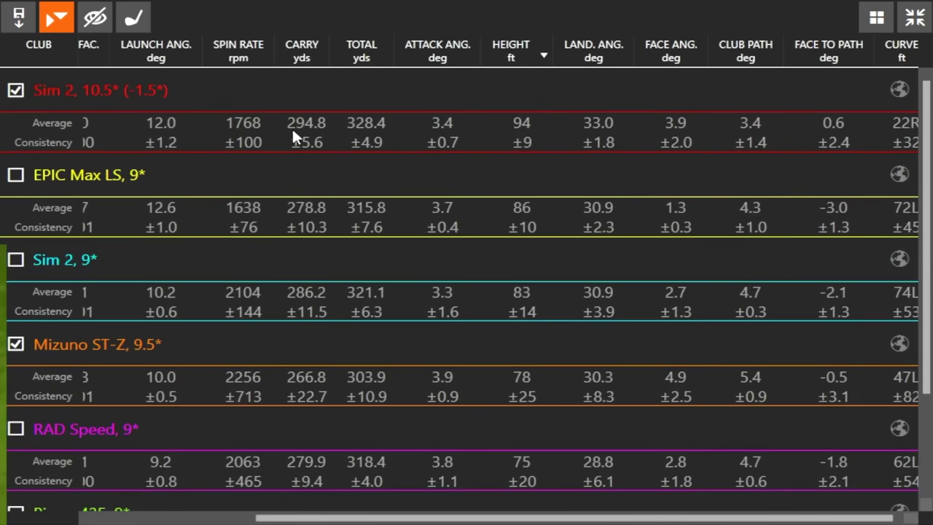
{"action": "left_click", "coordinate": [307, 60]}
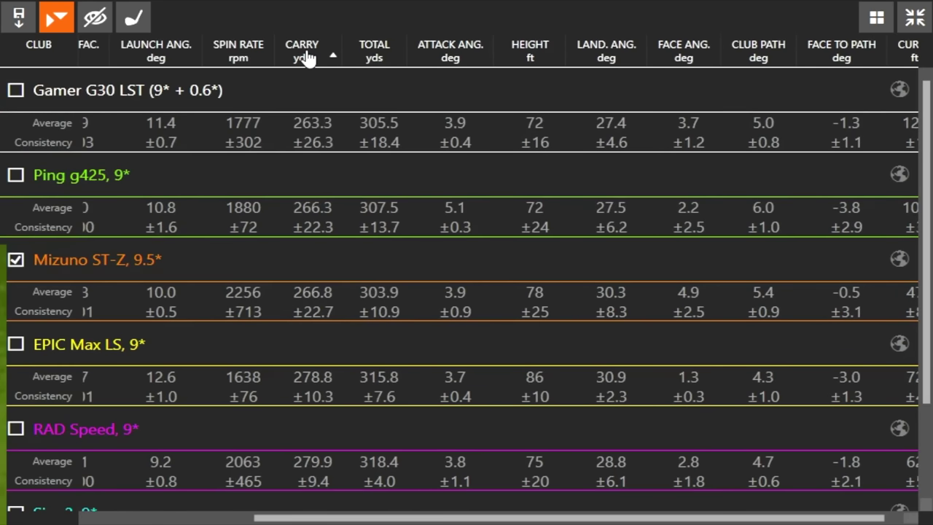
{"action": "left_click", "coordinate": [307, 59]}
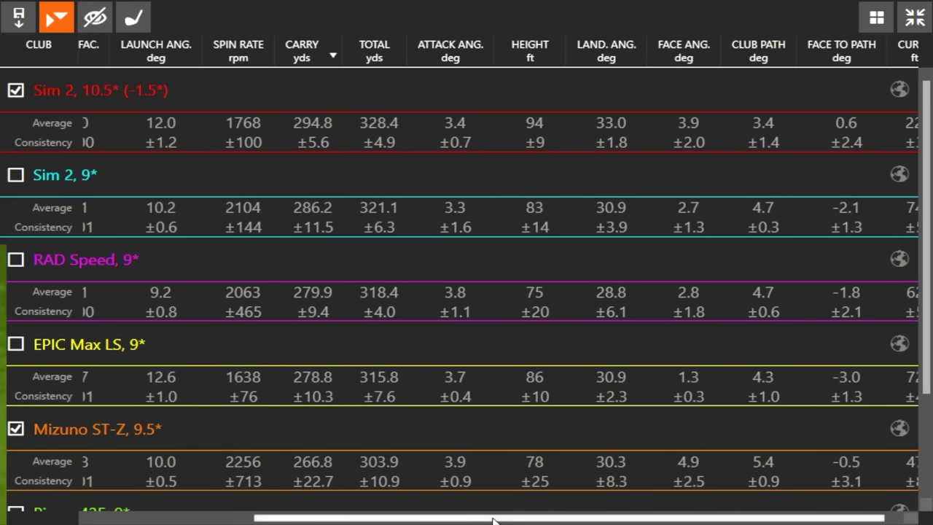
Step: Examine the carry-sorted club averages across to the curve column and down the club list
{"action": "left_click_drag", "start_coordinate": [494, 519], "coordinate": [516, 521]}
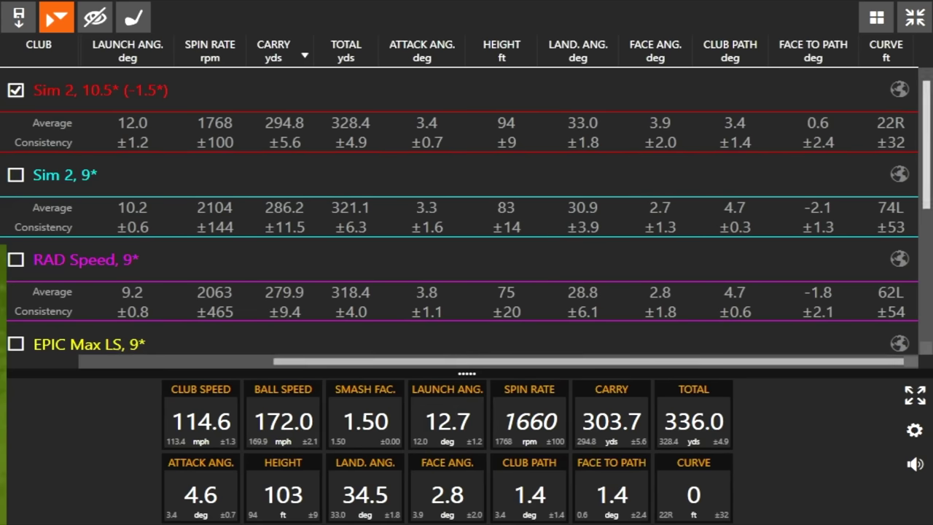
{"action": "scroll", "coordinate": [930, 143], "scroll_direction": "down", "scroll_amount": 1}
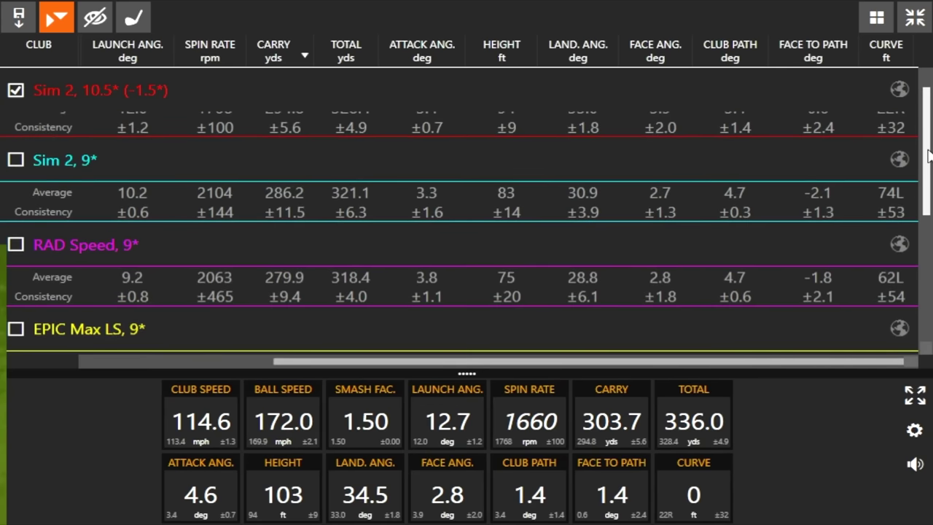
{"action": "scroll", "coordinate": [930, 130], "scroll_direction": "up", "scroll_amount": 1}
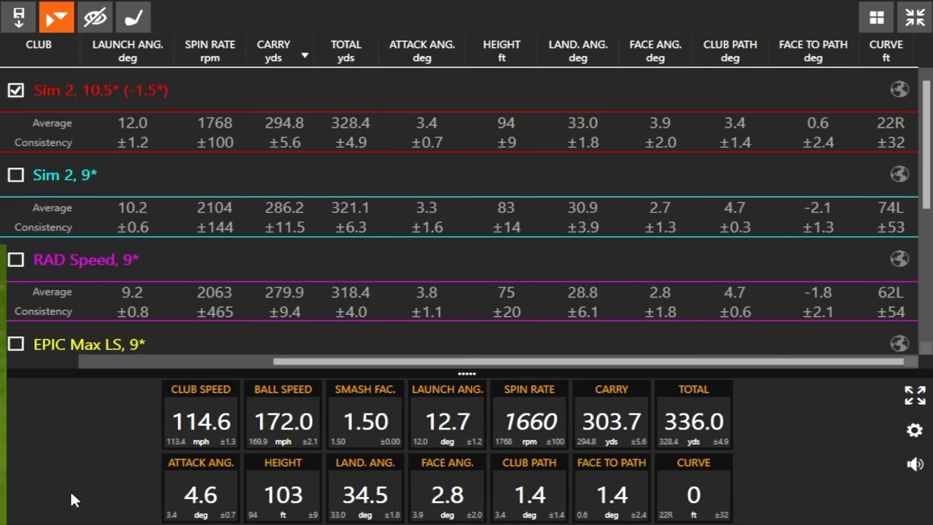
Step: Return the shot table to the split layout and set the second pane to the Impact Location view
{"action": "left_click", "coordinate": [911, 16]}
{"action": "left_click", "coordinate": [879, 18]}
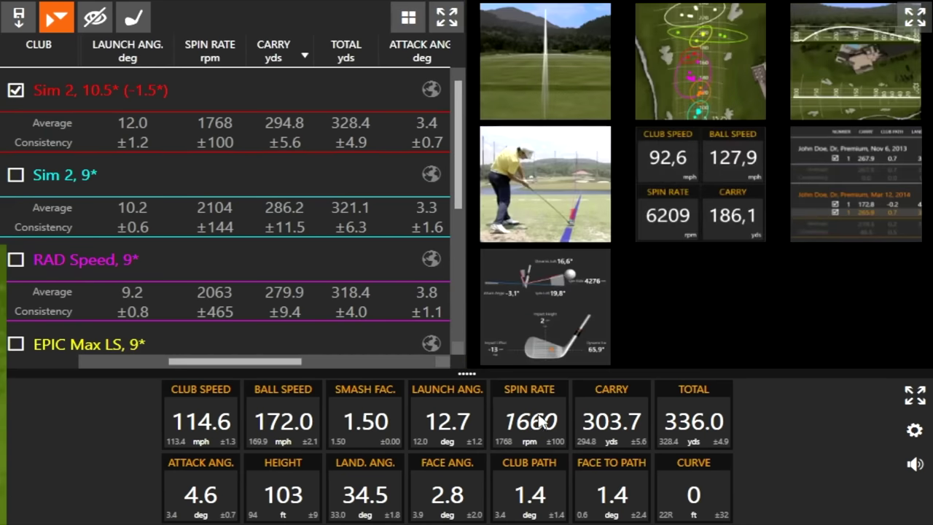
{"action": "left_click", "coordinate": [575, 320]}
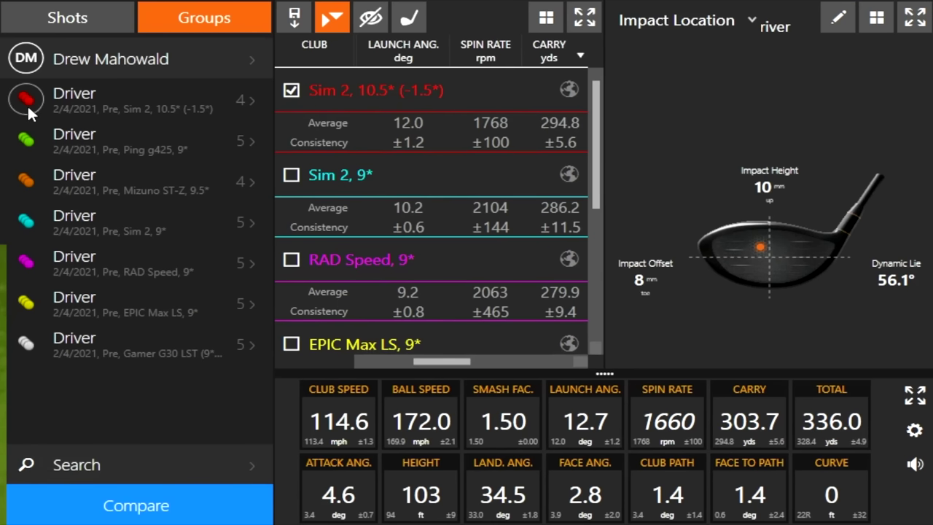
Step: Compare the impact locations of the Sim 2 10.5*, Sim 2 9*, Ping g425, Mizuno ST-Z and Gamer G30 LST groups, ending on Sim 2 10.5*
{"action": "left_click", "coordinate": [29, 109]}
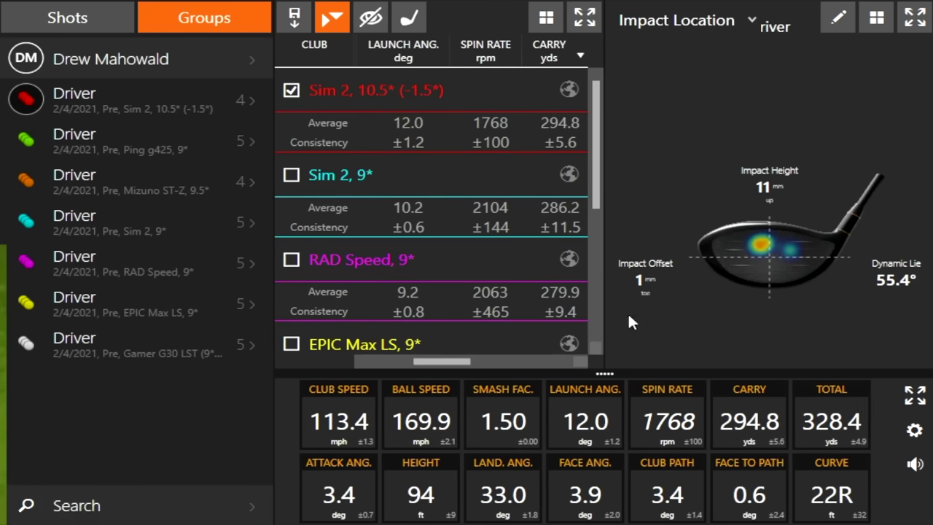
{"action": "left_click", "coordinate": [285, 178]}
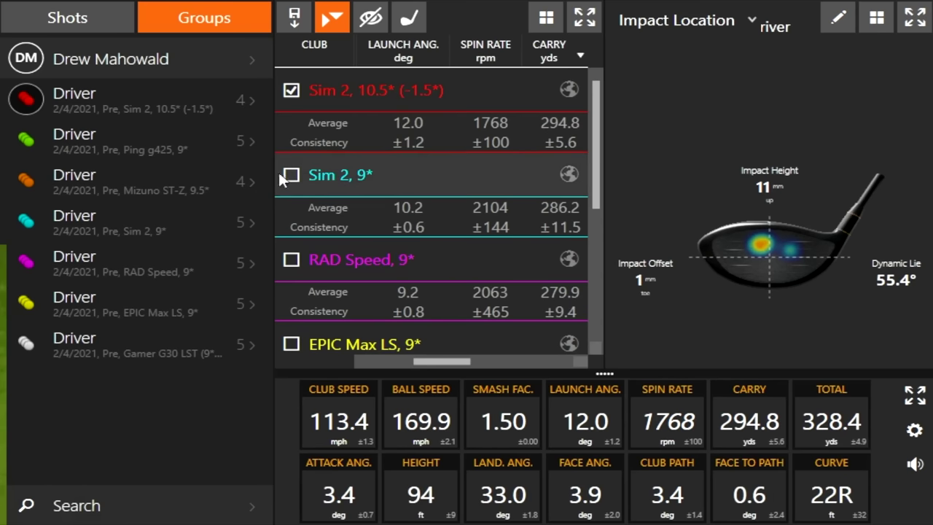
{"action": "left_click", "coordinate": [19, 221]}
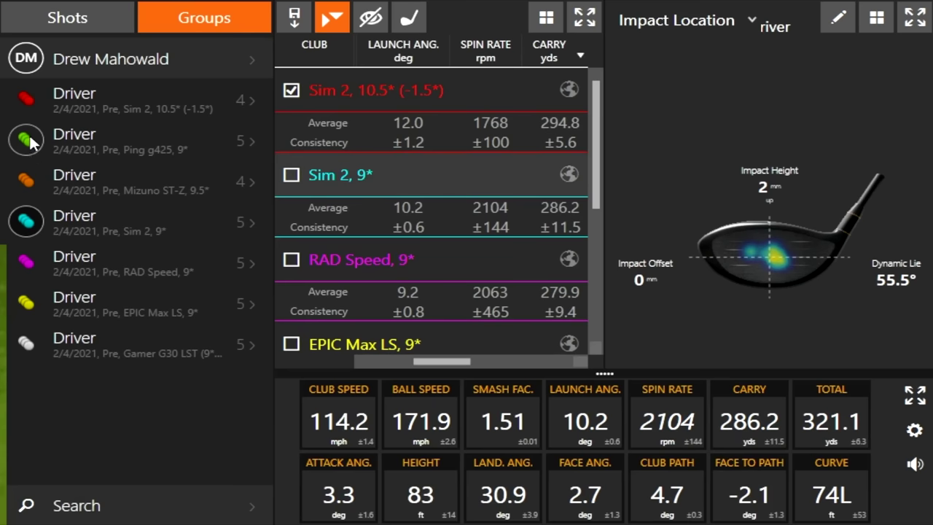
{"action": "left_click", "coordinate": [31, 143]}
{"action": "left_click", "coordinate": [29, 183]}
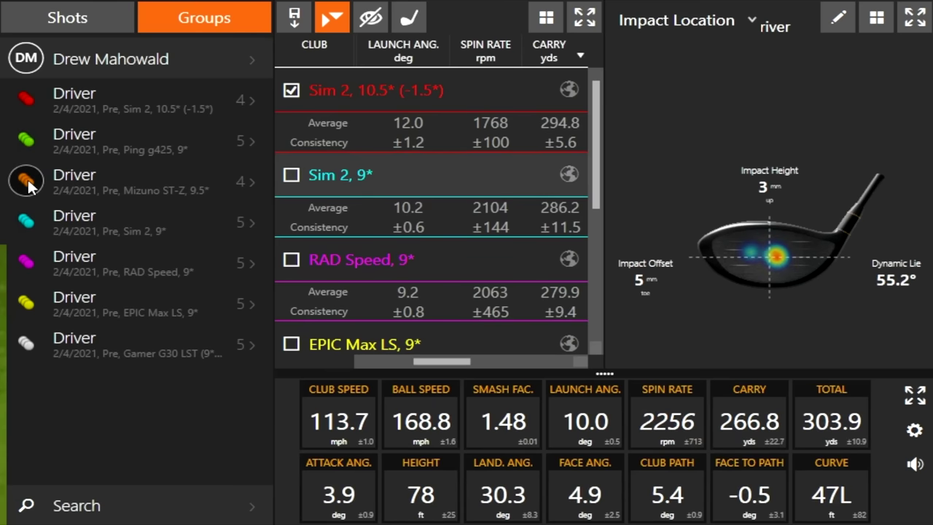
{"action": "left_click", "coordinate": [22, 356]}
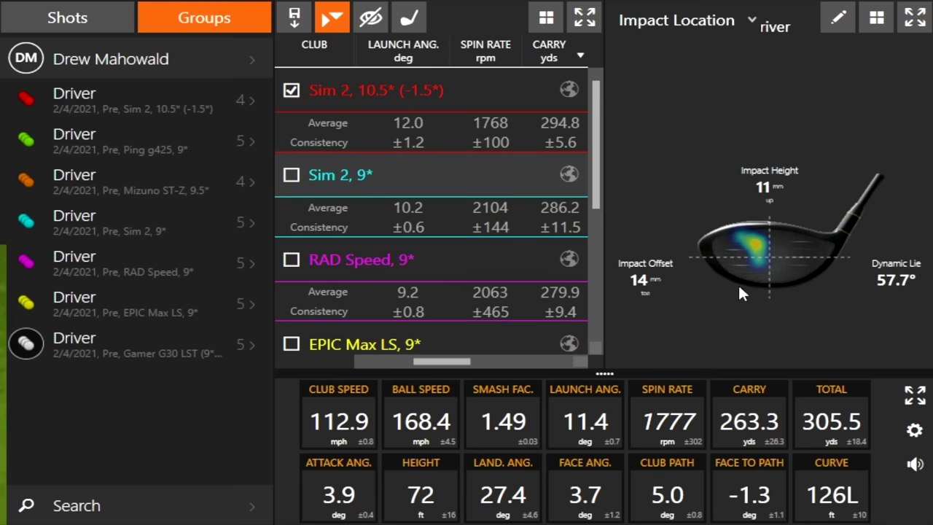
{"action": "left_click", "coordinate": [27, 99]}
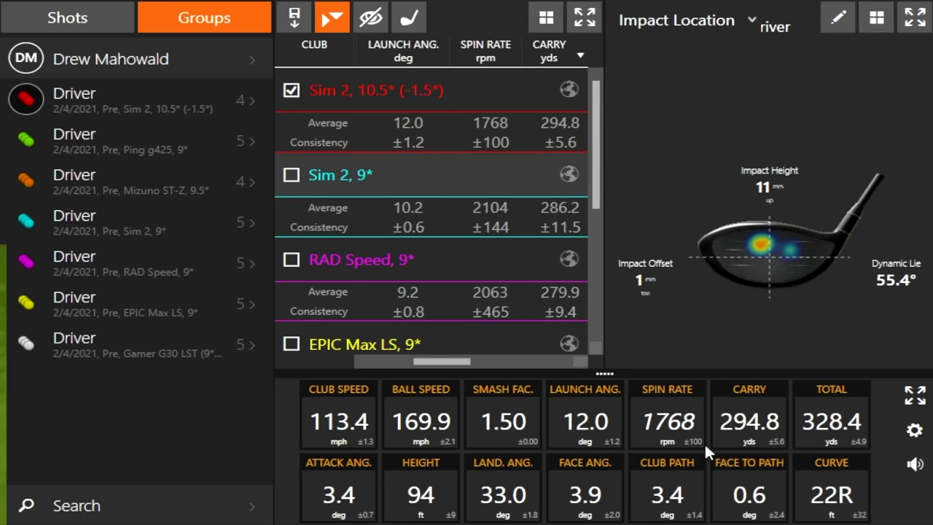
Step: Enlarge the shot table and examine the averages and consistency of all clubs from club speed through curve
{"action": "left_click", "coordinate": [585, 18]}
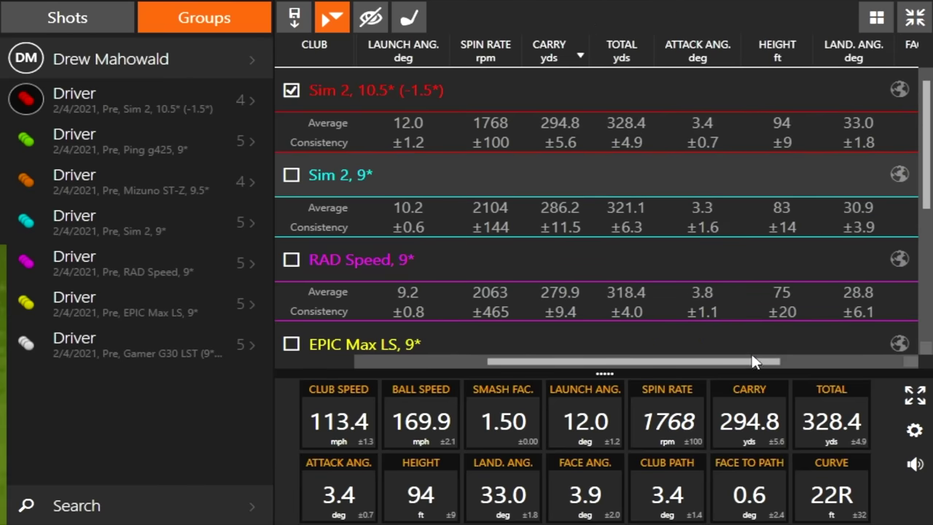
{"action": "left_click_drag", "start_coordinate": [755, 364], "coordinate": [880, 366]}
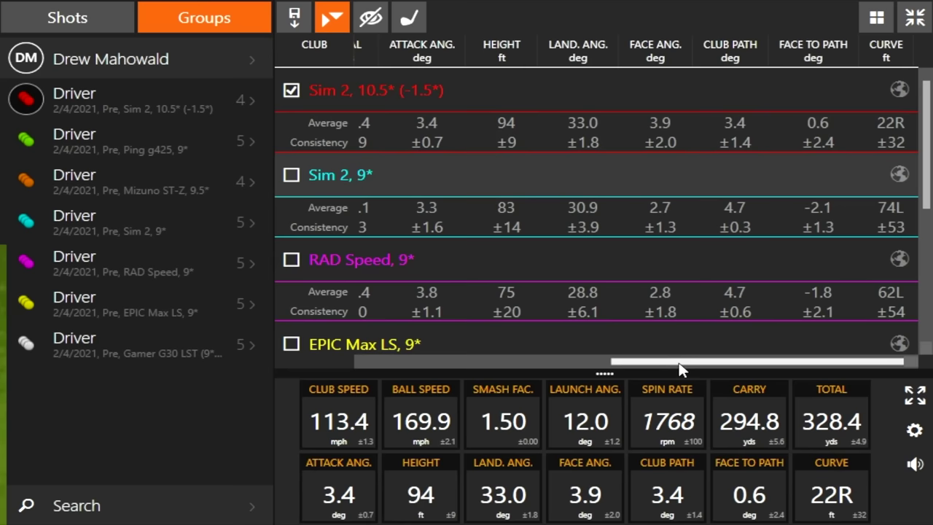
{"action": "scroll", "coordinate": [680, 369], "scroll_direction": "left", "scroll_amount": 1}
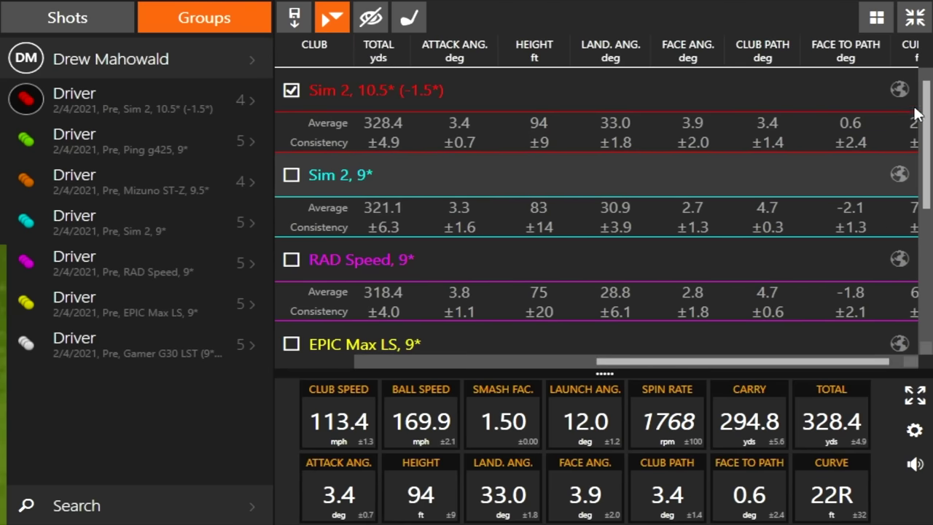
{"action": "scroll", "coordinate": [925, 110], "scroll_direction": "down", "scroll_amount": 5}
{"action": "scroll", "coordinate": [927, 88], "scroll_direction": "up", "scroll_amount": 5}
{"action": "left_click_drag", "start_coordinate": [631, 362], "coordinate": [444, 360]}
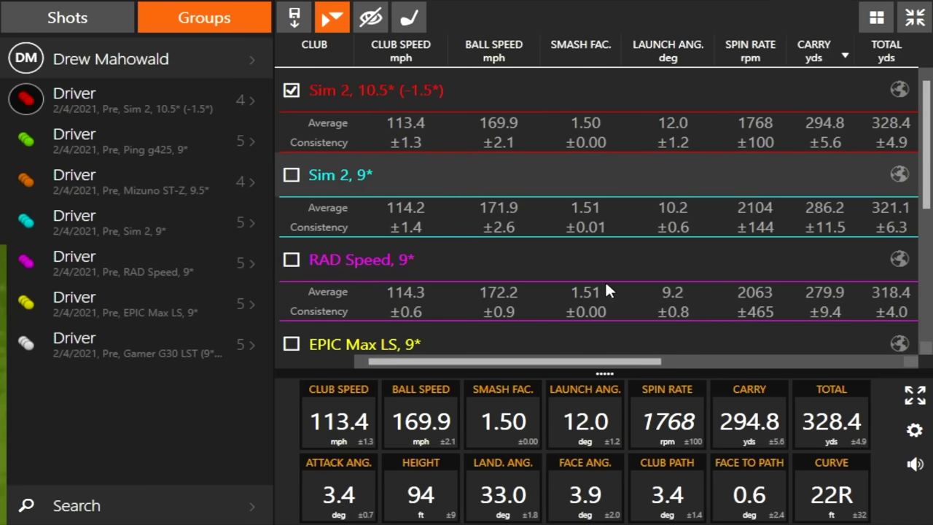
{"action": "left_click_drag", "start_coordinate": [623, 362], "coordinate": [656, 364]}
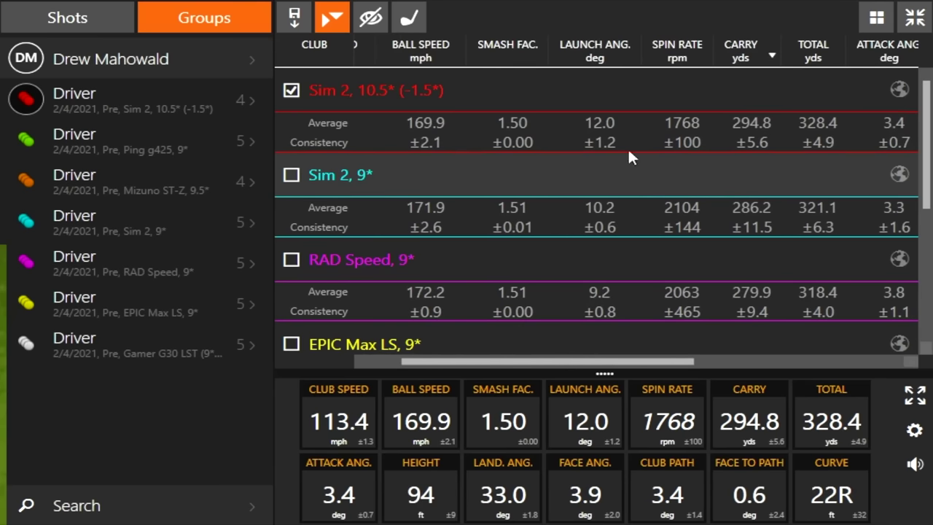
Step: Open the choice of views for the enlarged shot table pane
{"action": "left_click", "coordinate": [877, 17]}
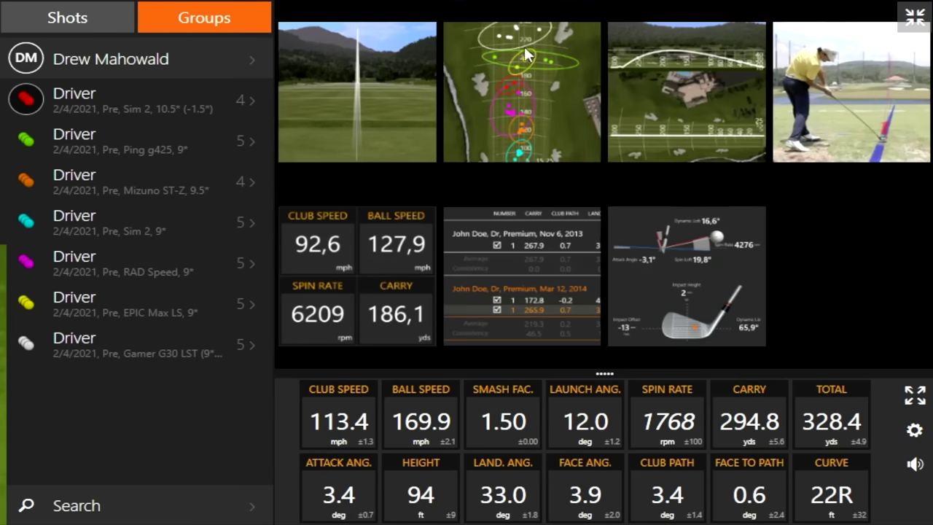